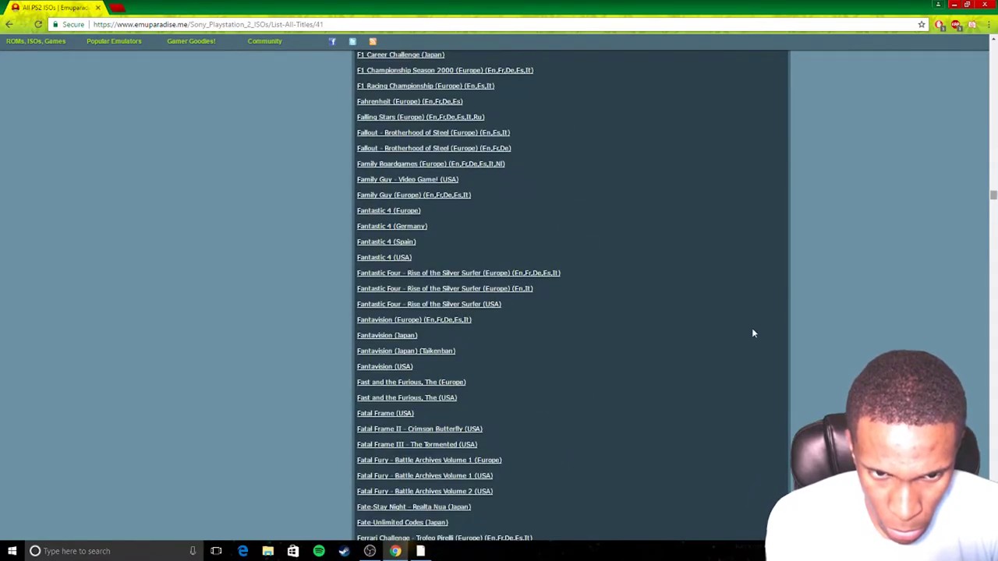
Find FIFA Street (Europe) (En,Fr,De,Es,It,Nl,Sv) in the PS2 ISO list and open its download page.
{"action": "scroll", "coordinate": [581, 345], "scroll_direction": "down", "scroll_amount": 15}
{"action": "scroll", "coordinate": [555, 325], "scroll_direction": "up", "scroll_amount": 4}
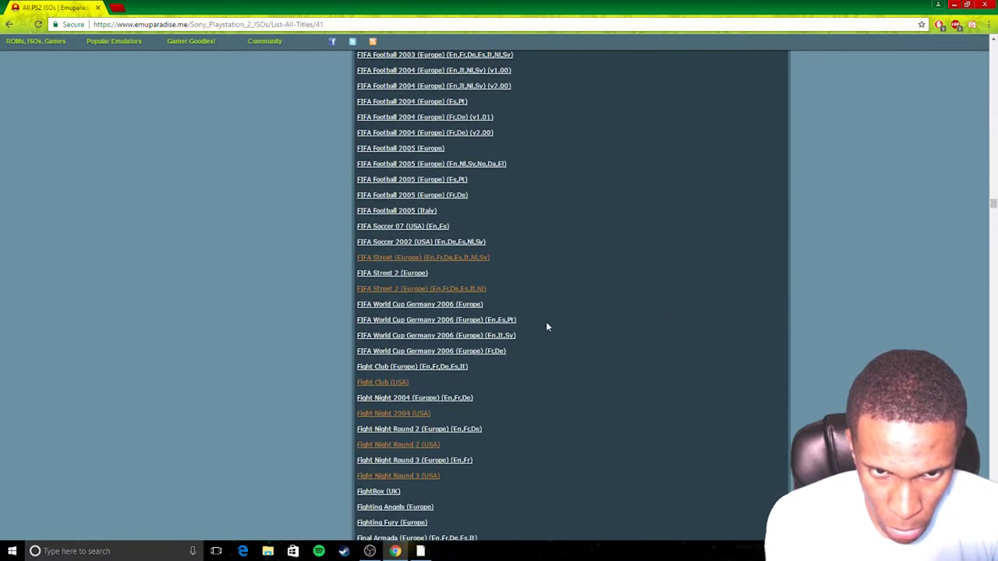
{"action": "left_click", "coordinate": [437, 262]}
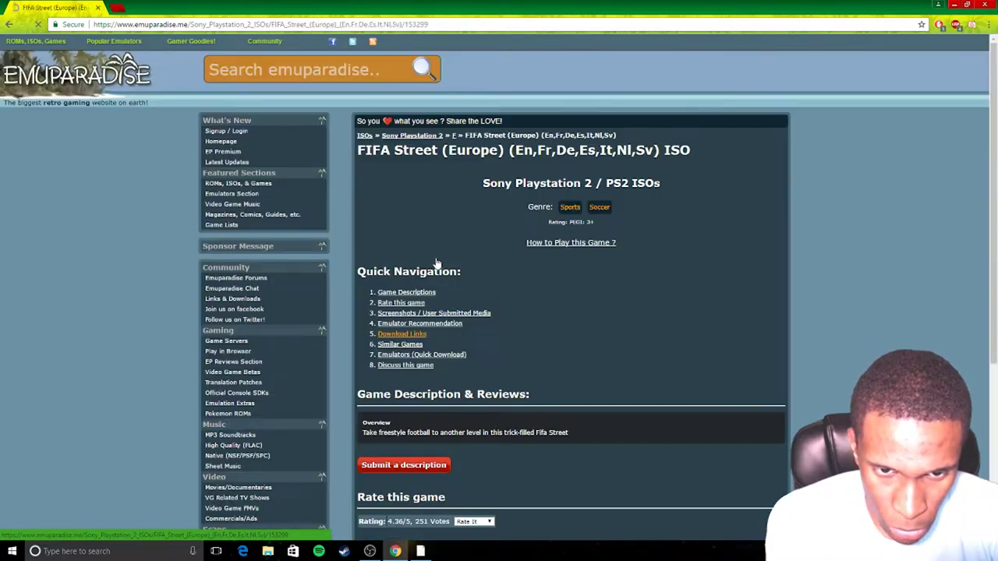
{"action": "scroll", "coordinate": [441, 278], "scroll_direction": "down", "scroll_amount": 7}
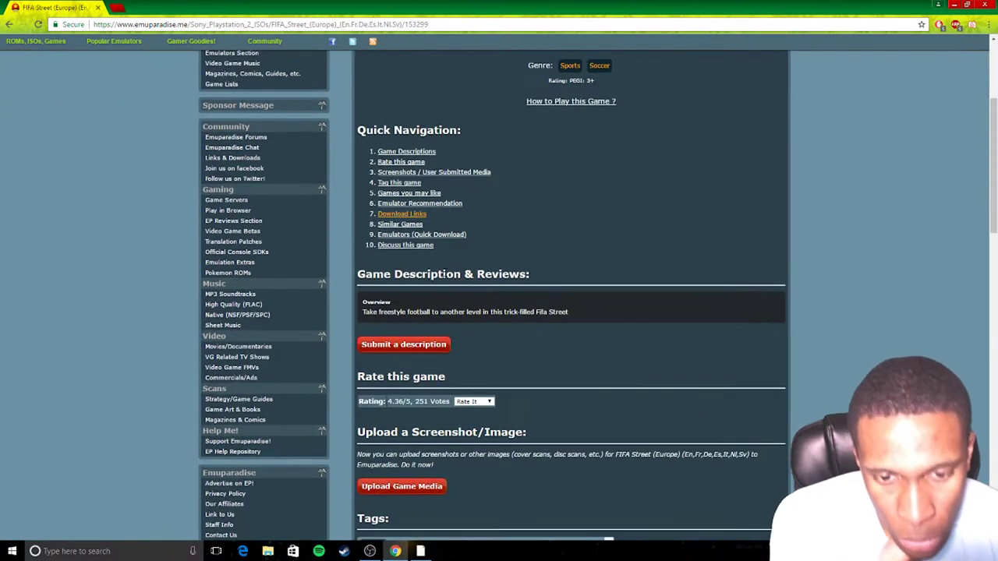
{"action": "scroll", "coordinate": [445, 278], "scroll_direction": "down", "scroll_amount": 8}
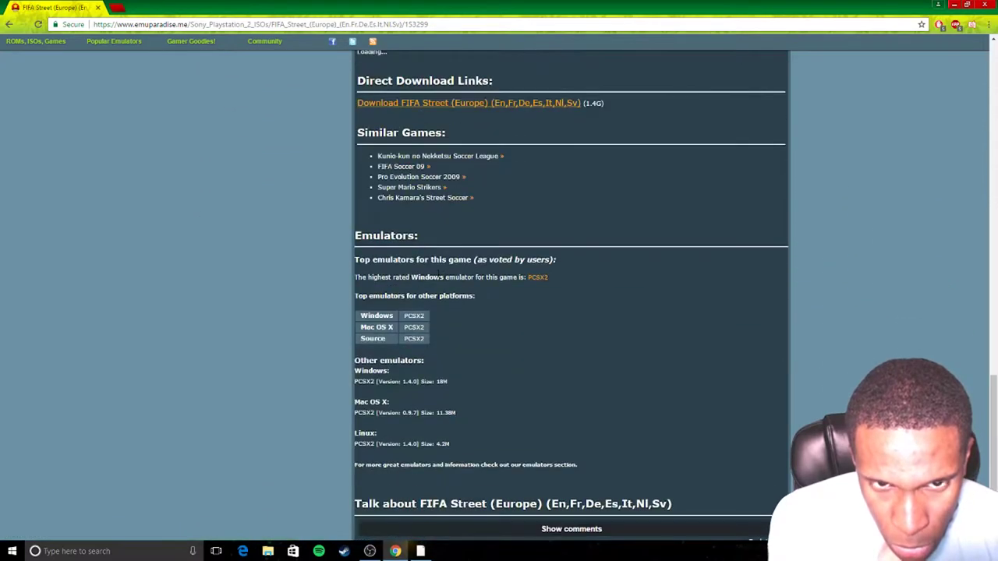
{"action": "left_click", "coordinate": [507, 104]}
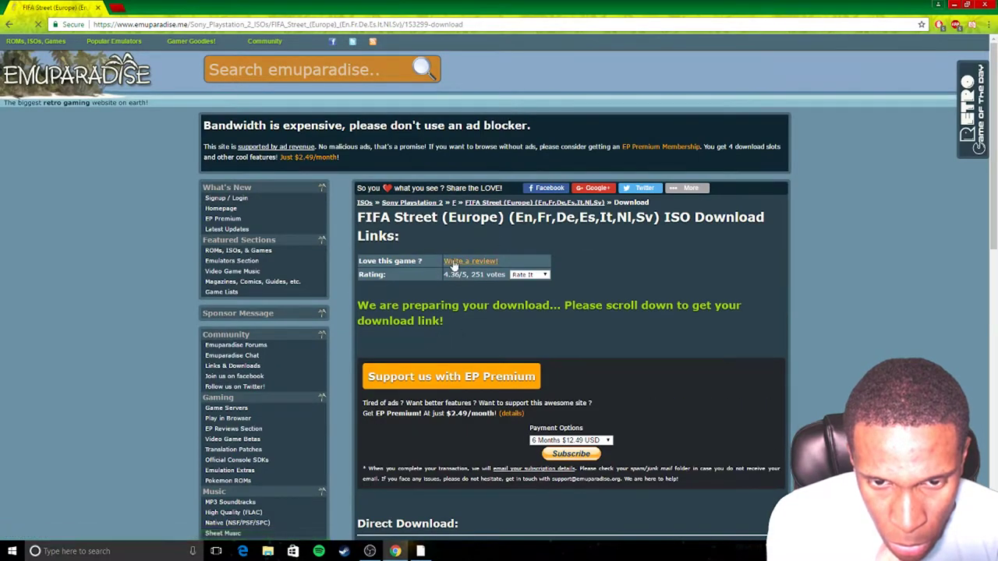
Download the FIFA Street (Europe) archive from the direct download link, saving it to the Games folder on drive D.
{"action": "scroll", "coordinate": [490, 259], "scroll_direction": "down", "scroll_amount": 2}
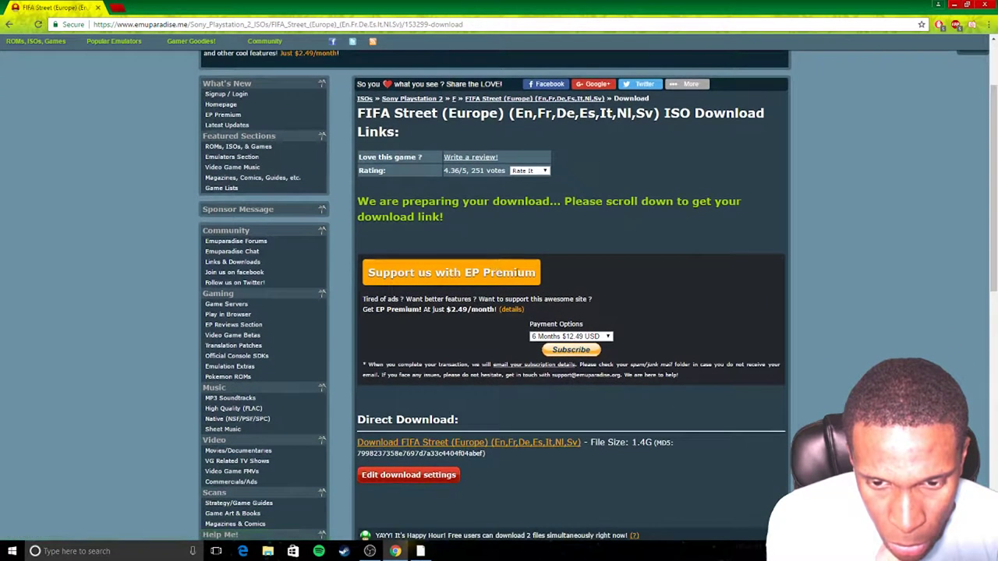
{"action": "scroll", "coordinate": [484, 390], "scroll_direction": "down", "scroll_amount": 3}
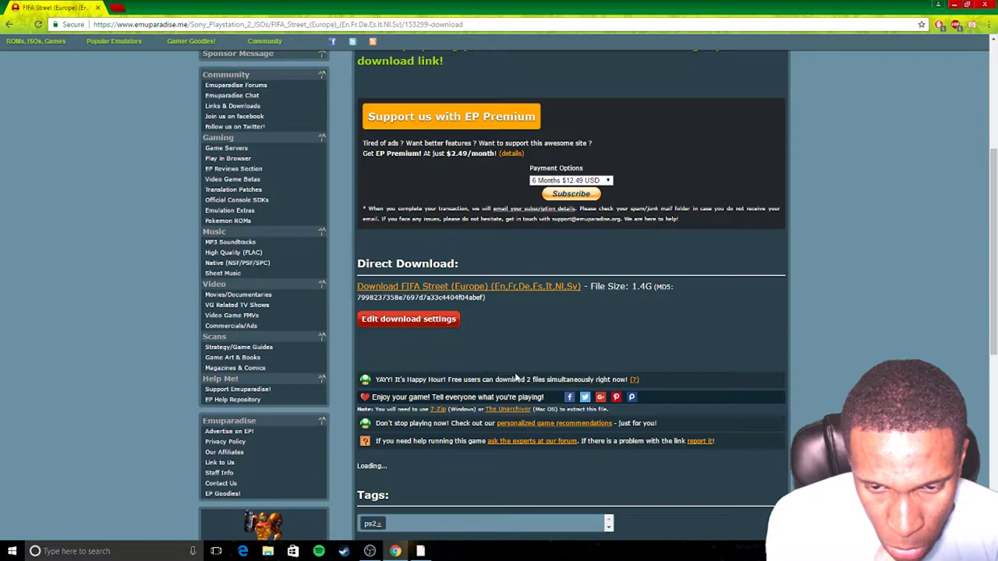
{"action": "left_click", "coordinate": [494, 288]}
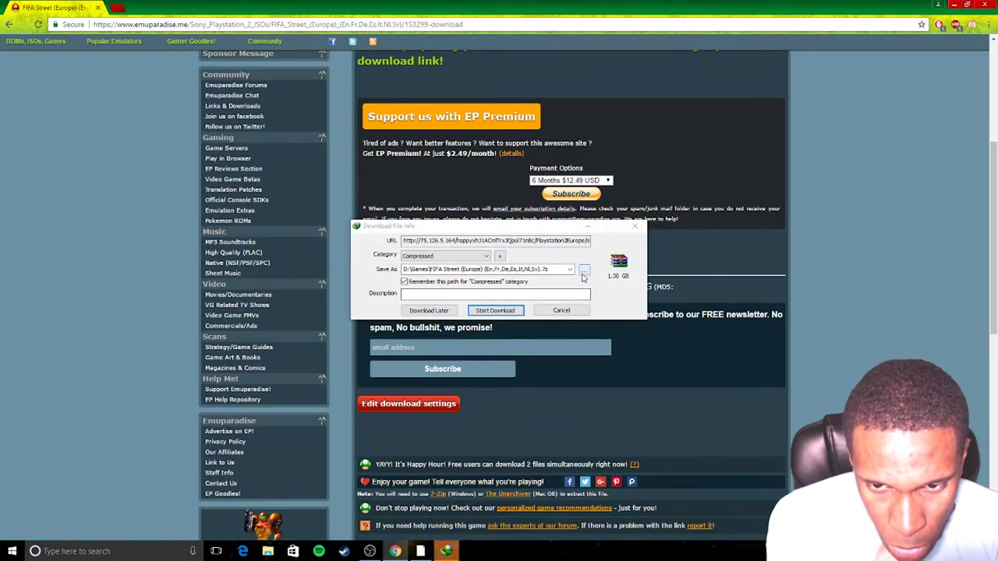
{"action": "left_click", "coordinate": [585, 269]}
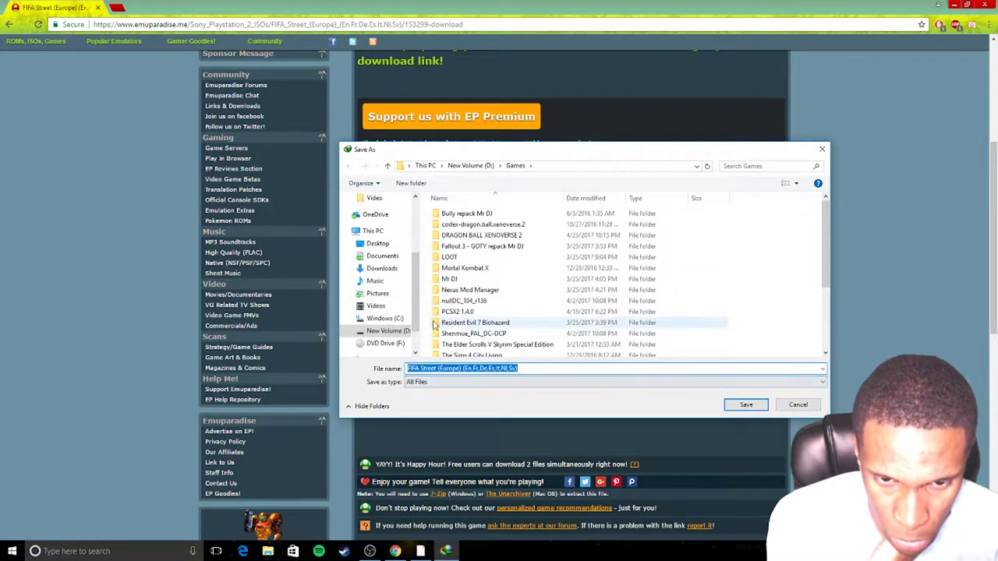
{"action": "left_click", "coordinate": [385, 331]}
{"action": "double_click", "coordinate": [451, 214]}
{"action": "scroll", "coordinate": [497, 266], "scroll_direction": "down", "scroll_amount": 5}
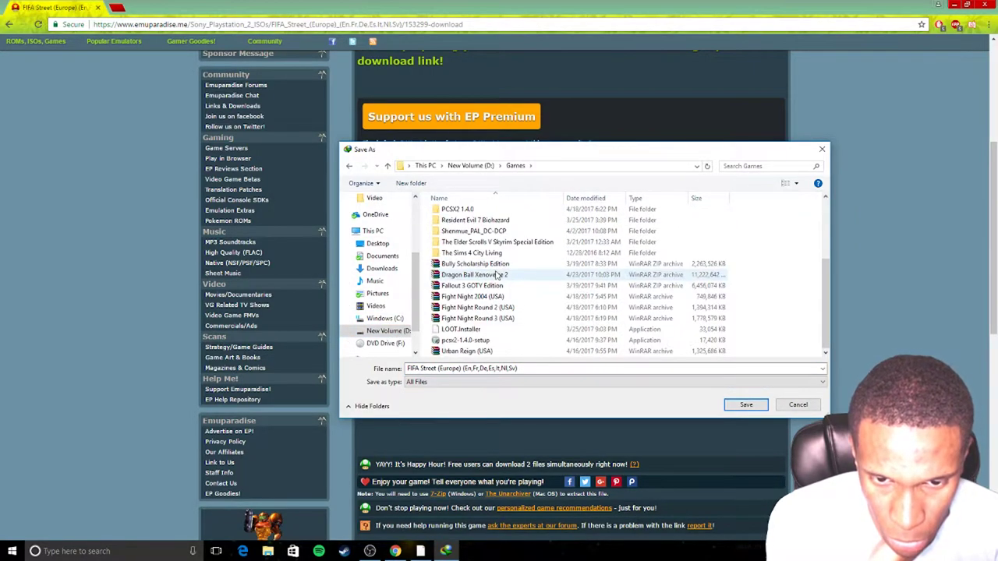
{"action": "left_click", "coordinate": [745, 404]}
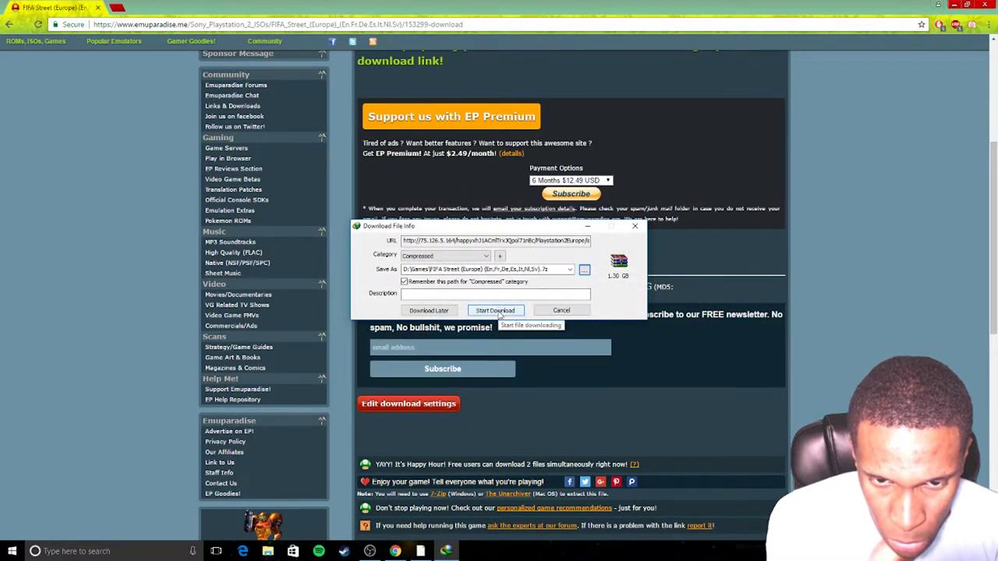
{"action": "left_click", "coordinate": [497, 311]}
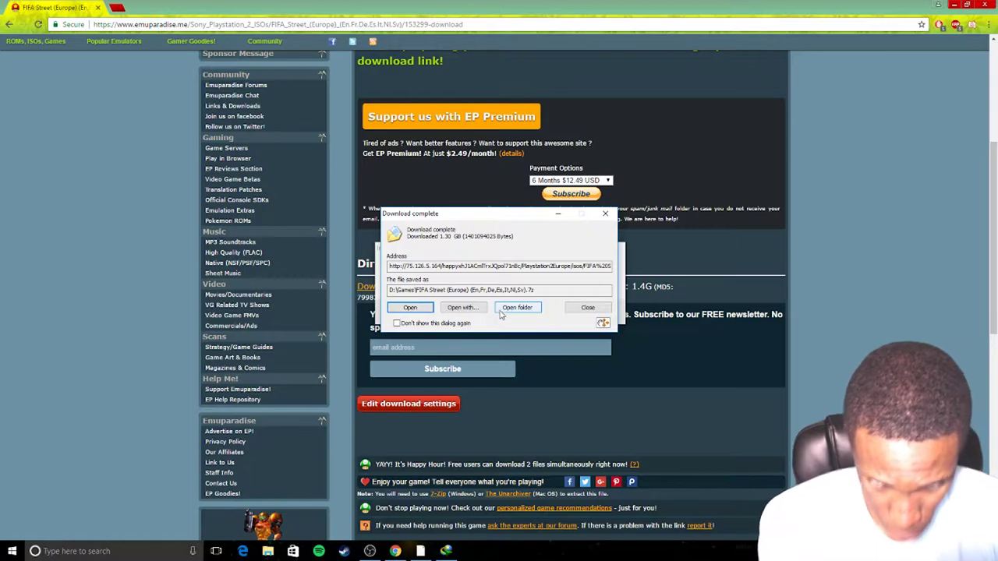
Show the finished download in its folder, open the FIFA Street archive in WinRAR and dismiss the licence notice.
{"action": "left_click", "coordinate": [518, 308]}
{"action": "left_click", "coordinate": [535, 310]}
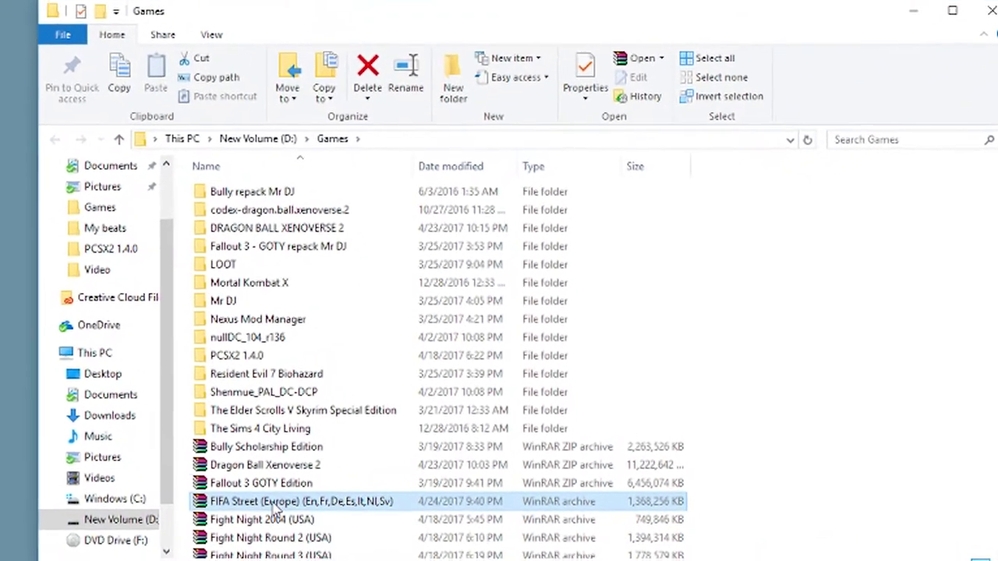
{"action": "right_click", "coordinate": [288, 491]}
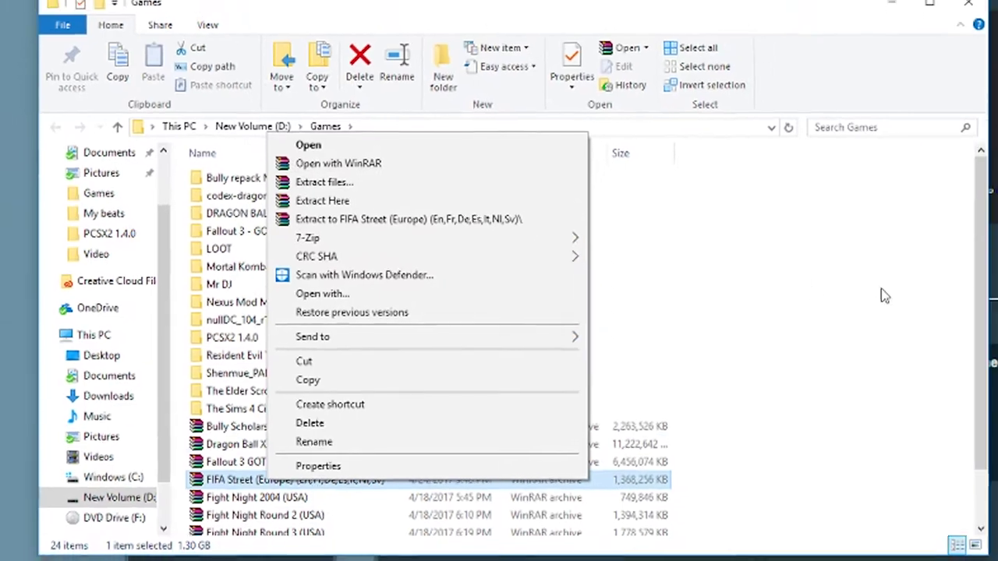
{"action": "left_click", "coordinate": [241, 560]}
{"action": "double_click", "coordinate": [289, 468]}
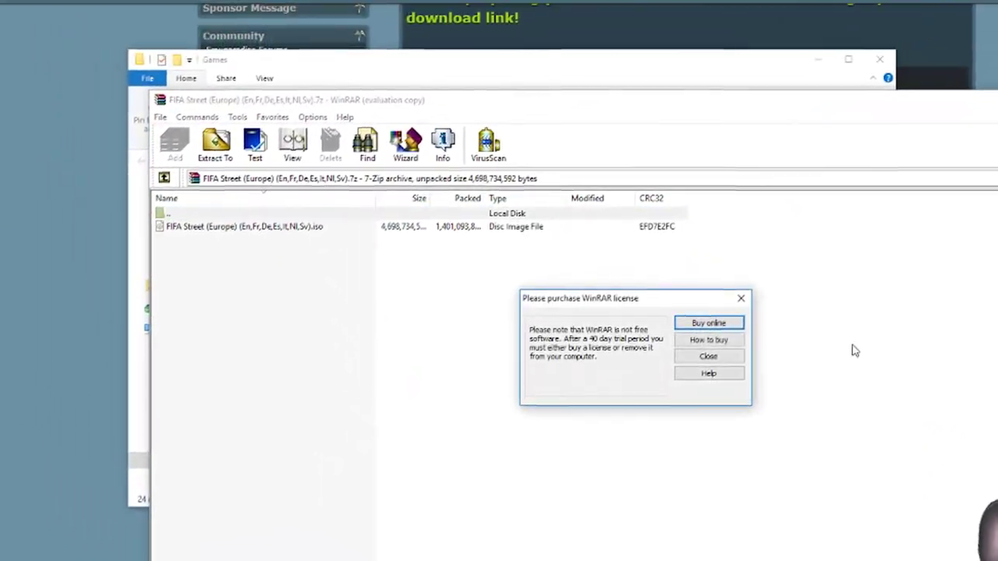
{"action": "left_click", "coordinate": [758, 296]}
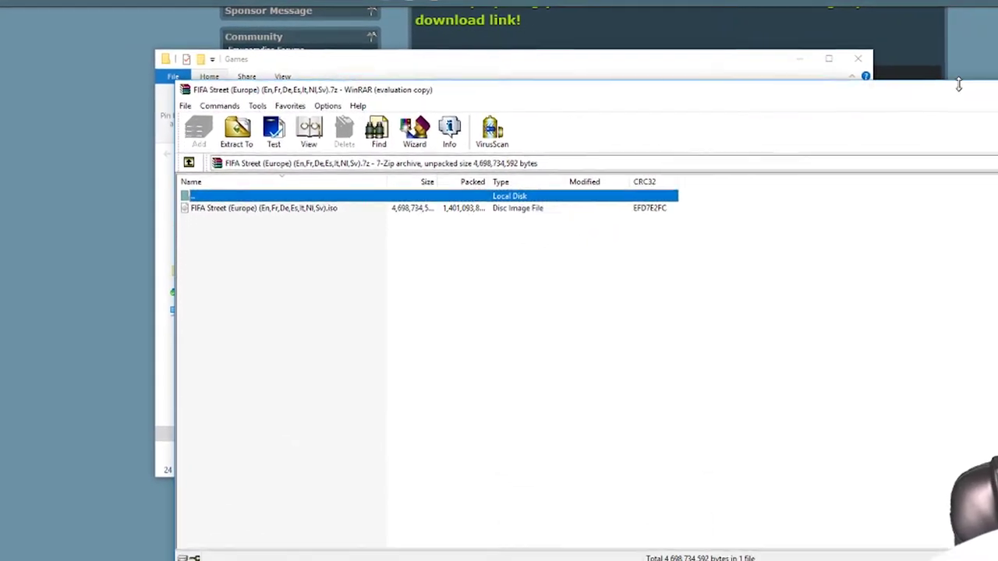
Extract the FIFA Street ISO from the archive into the PCSX2 1.4.0 folder inside Games, letting the extraction run in the background.
{"action": "left_click_drag", "start_coordinate": [960, 84], "coordinate": [975, 156]}
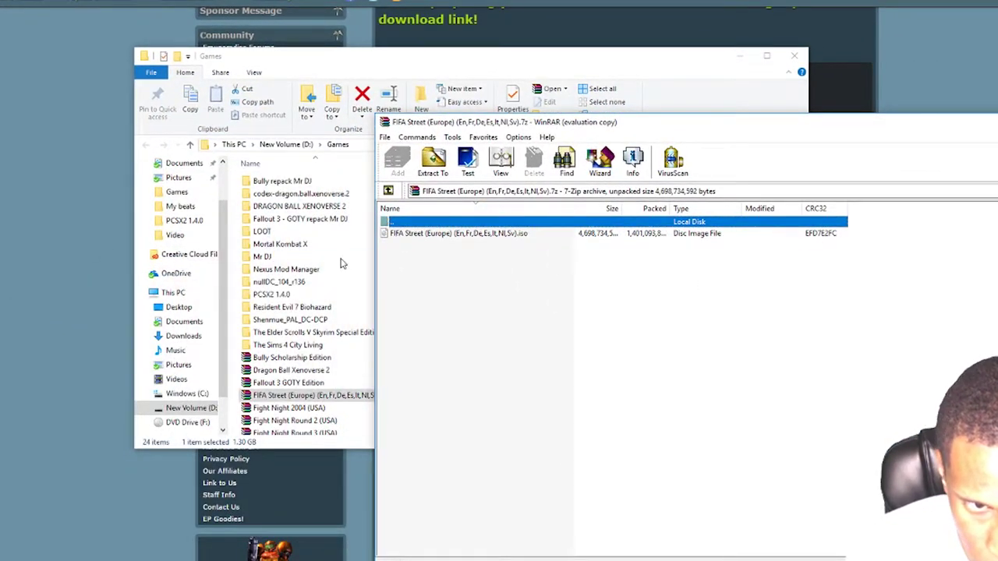
{"action": "left_click", "coordinate": [266, 312]}
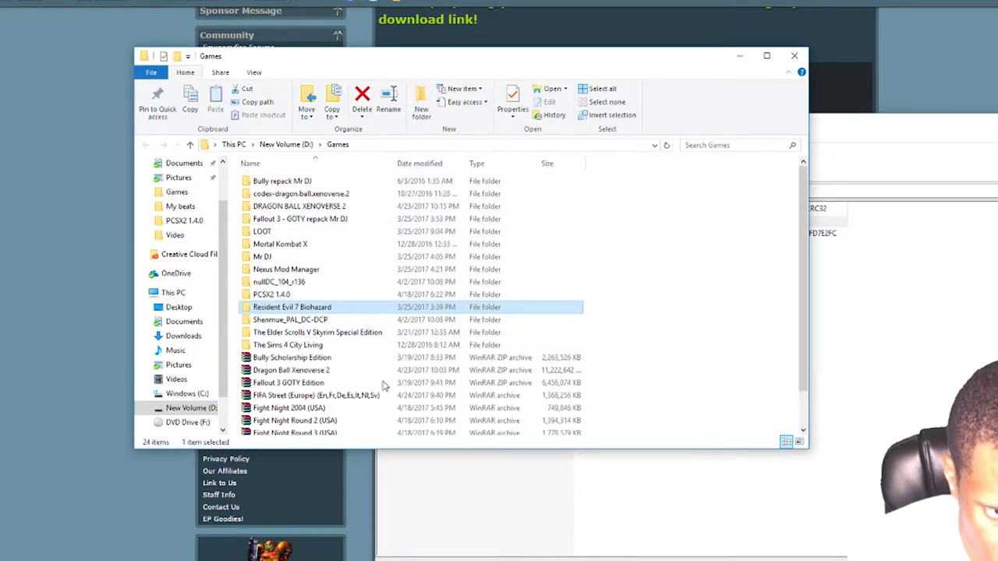
{"action": "double_click", "coordinate": [272, 298]}
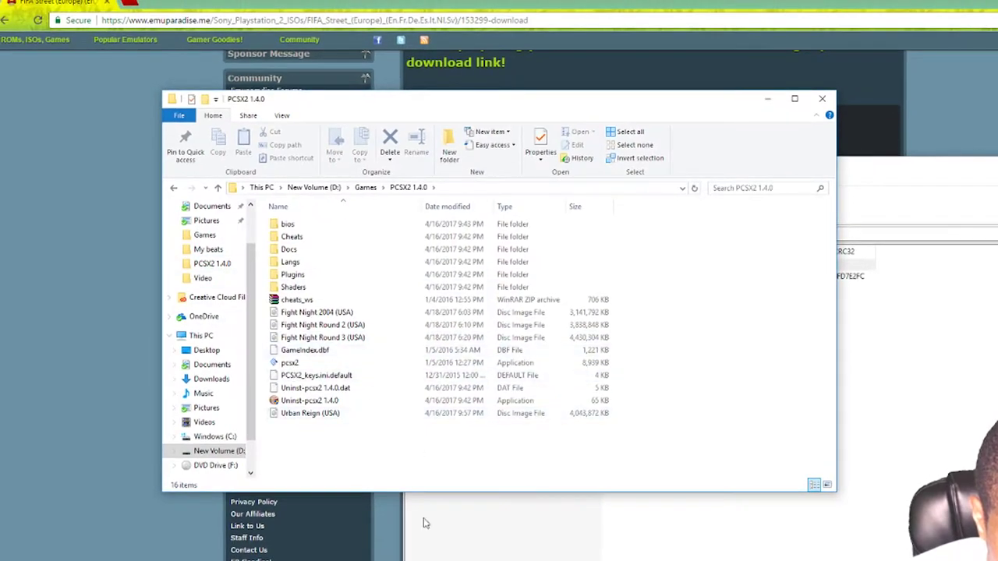
{"action": "left_click", "coordinate": [831, 546]}
{"action": "left_click_drag", "start_coordinate": [460, 283], "coordinate": [312, 444]}
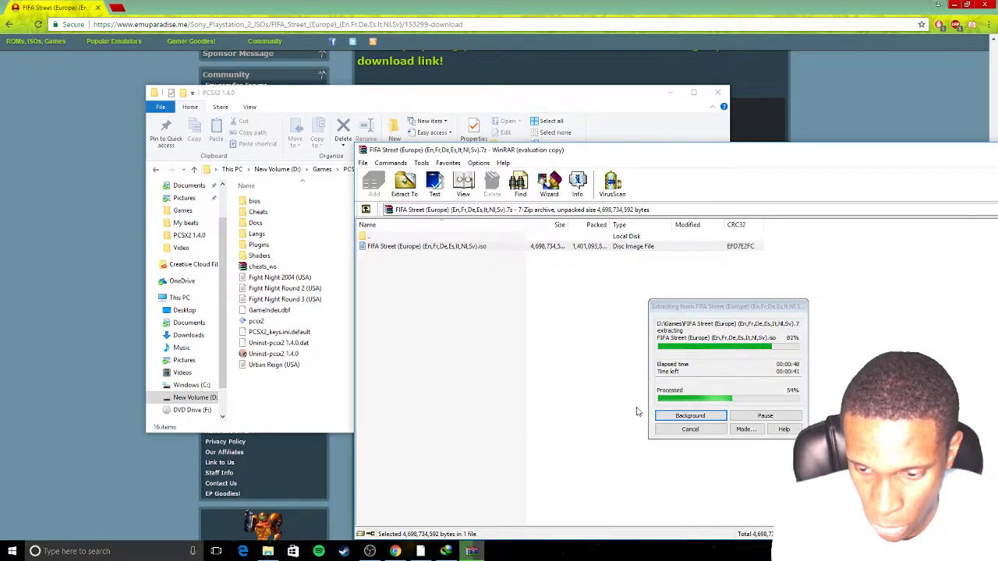
{"action": "left_click", "coordinate": [693, 418]}
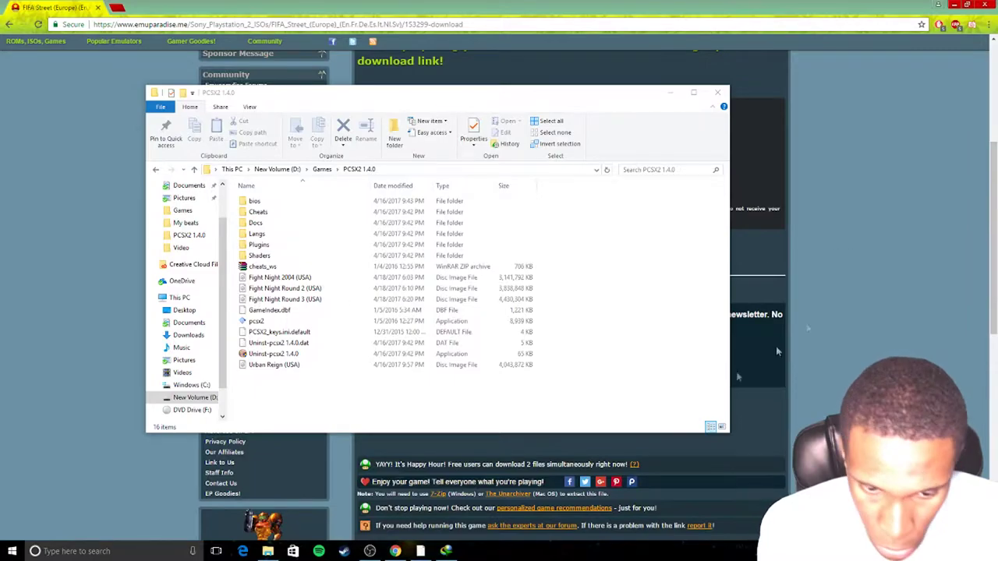
Return to the PS2 ISO list in the browser and open the FIFA Street 2 (Europe) (En,Fr,De,Es,It,Nl) page at its download link.
{"action": "left_click", "coordinate": [882, 257]}
{"action": "scroll", "coordinate": [403, 232], "scroll_direction": "up", "scroll_amount": 4}
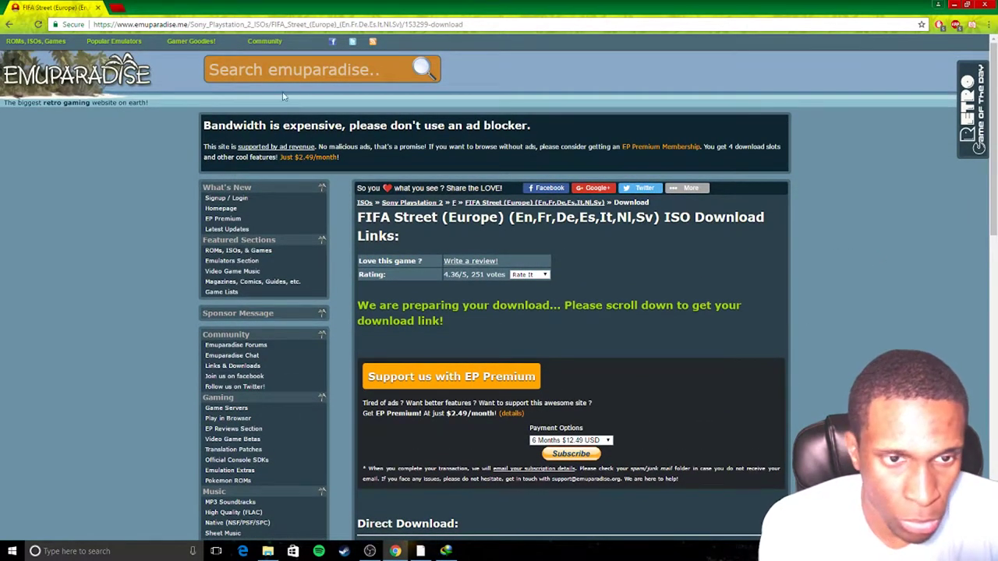
{"action": "left_click", "coordinate": [8, 24]}
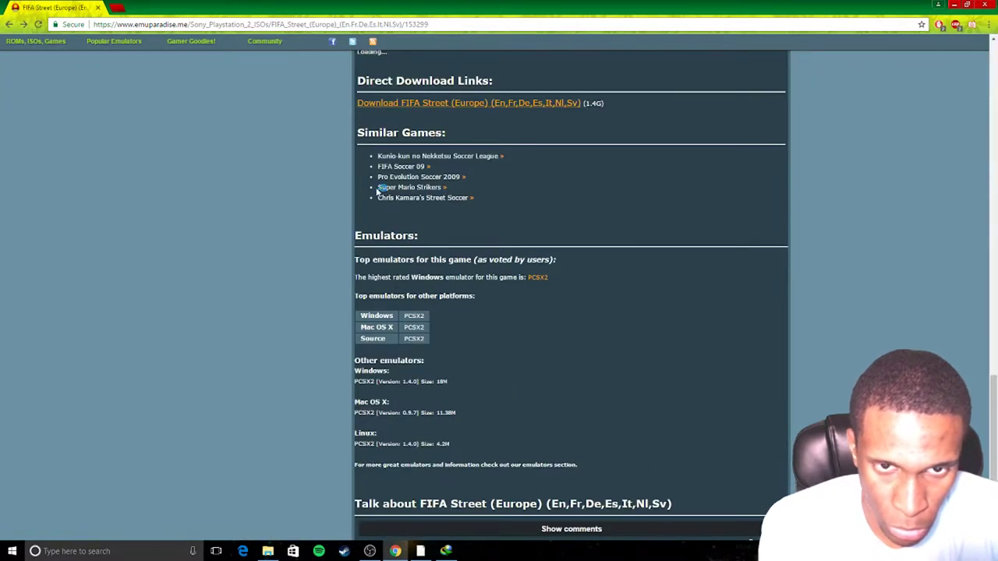
{"action": "left_click", "coordinate": [9, 25]}
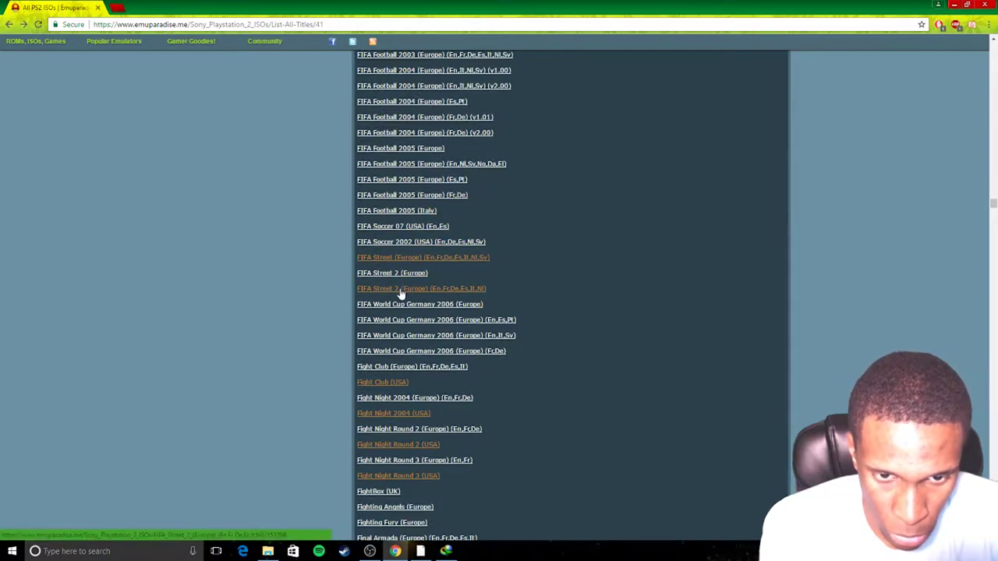
{"action": "left_click", "coordinate": [400, 292]}
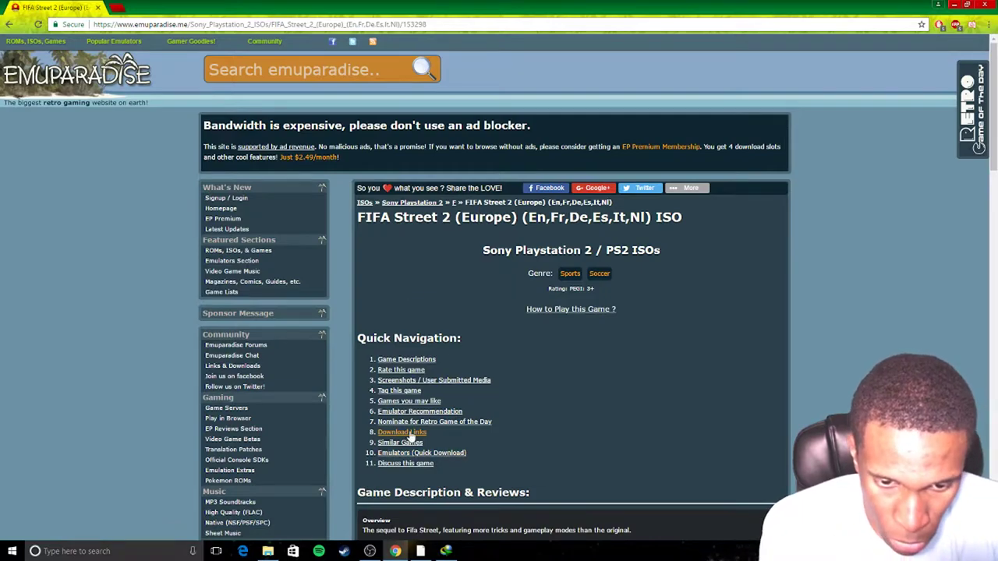
{"action": "scroll", "coordinate": [411, 436], "scroll_direction": "down", "scroll_amount": 3}
{"action": "scroll", "coordinate": [411, 437], "scroll_direction": "down", "scroll_amount": 15}
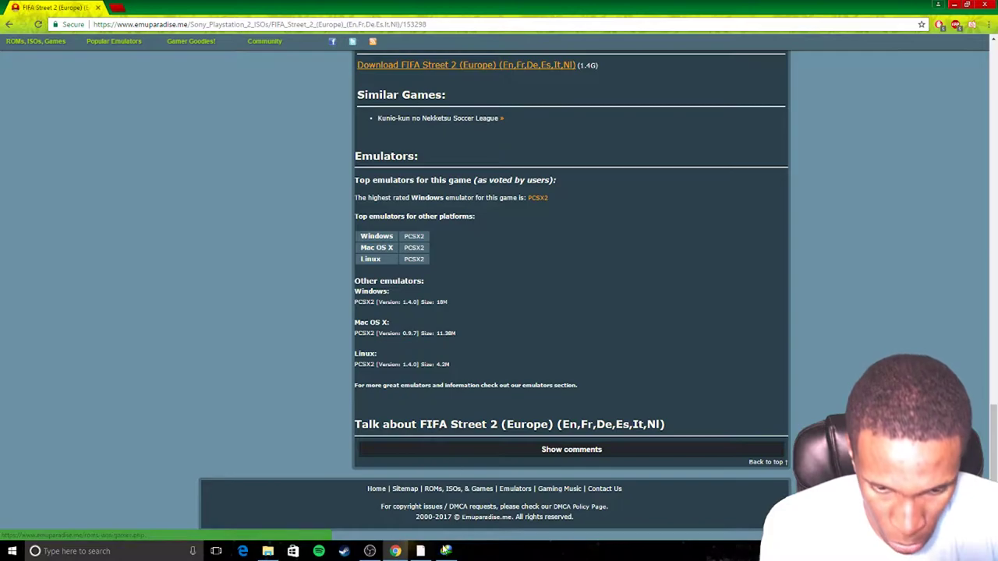
Minimize the browser and check the progress of the FIFA Street ISO's transfer into the PCSX2 1.4.0 folder.
{"action": "left_click", "coordinate": [277, 554]}
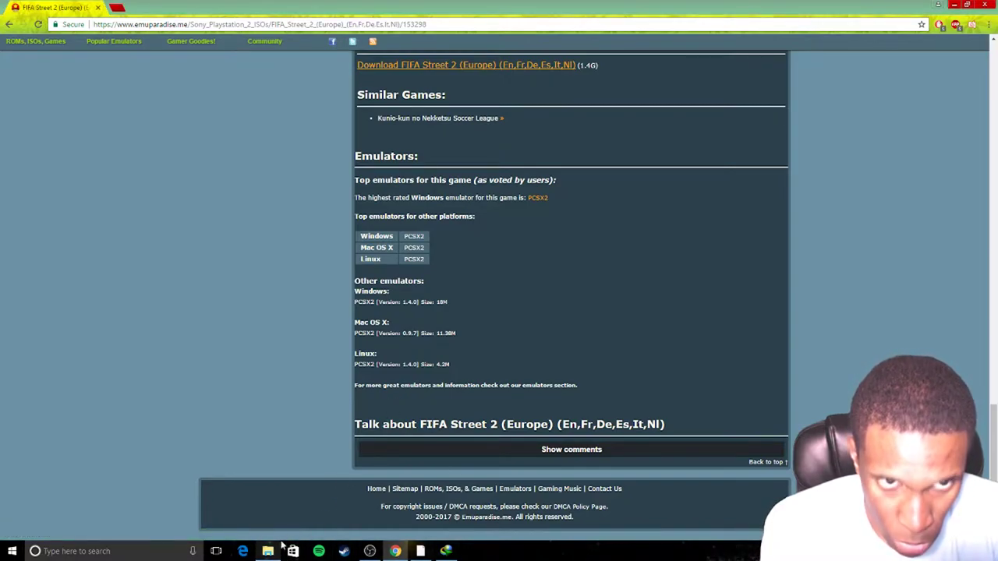
{"action": "left_click", "coordinate": [954, 4]}
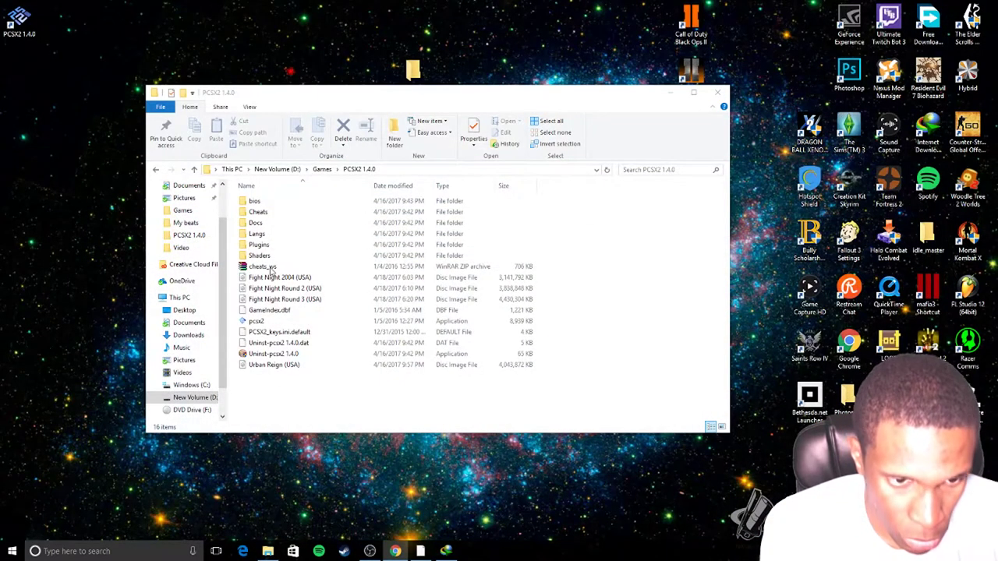
{"action": "left_click_drag", "start_coordinate": [437, 247], "coordinate": [265, 305]}
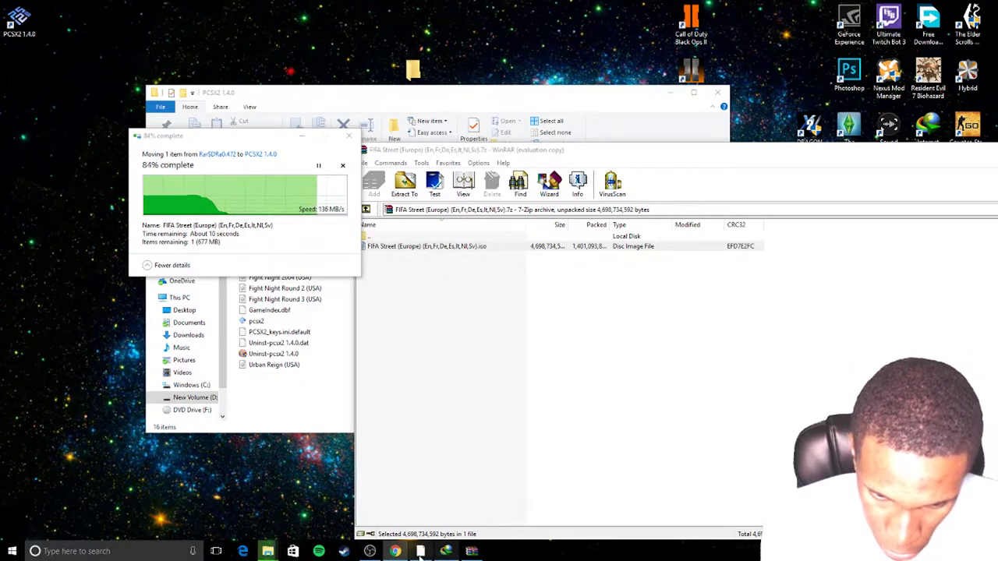
Switch back to the browser and open the direct download section for FIFA Street 2 (Europe).
{"action": "left_click", "coordinate": [395, 552]}
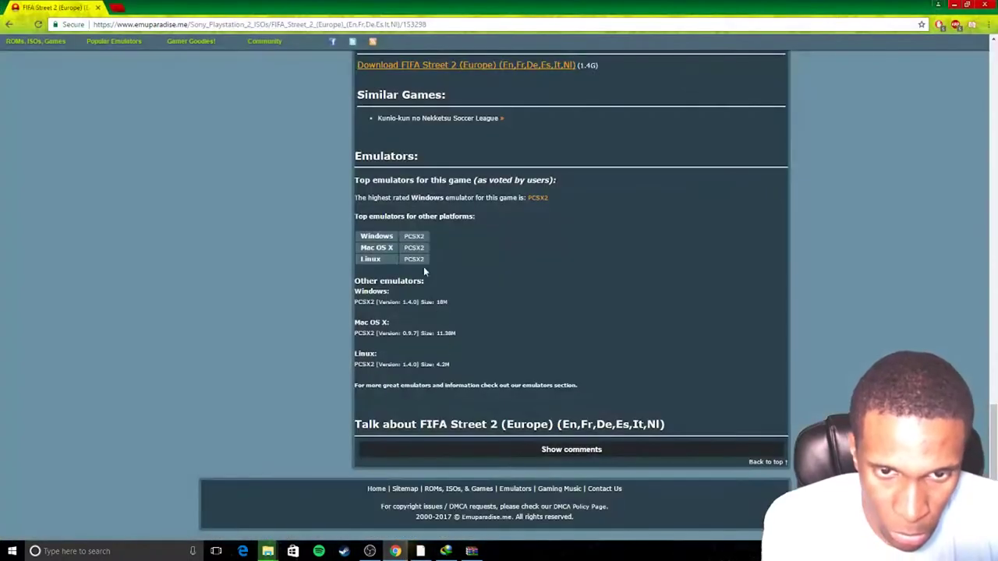
{"action": "left_click", "coordinate": [482, 67]}
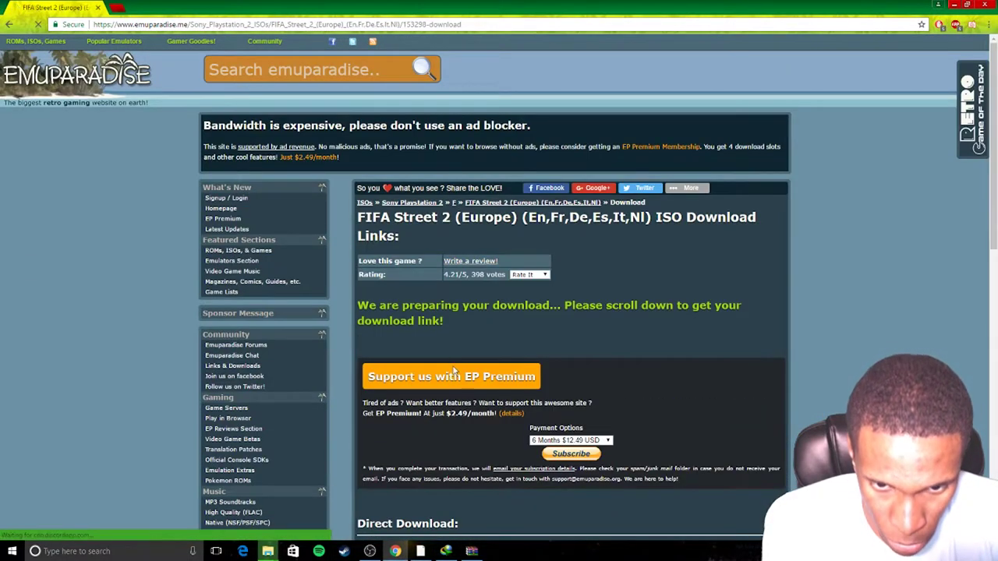
{"action": "scroll", "coordinate": [478, 382], "scroll_direction": "down", "scroll_amount": 5}
Bring up the PCSX2 1.4.0 folder and refresh it to check for the extracted FIFA Street ISO.
{"action": "left_click", "coordinate": [268, 551]}
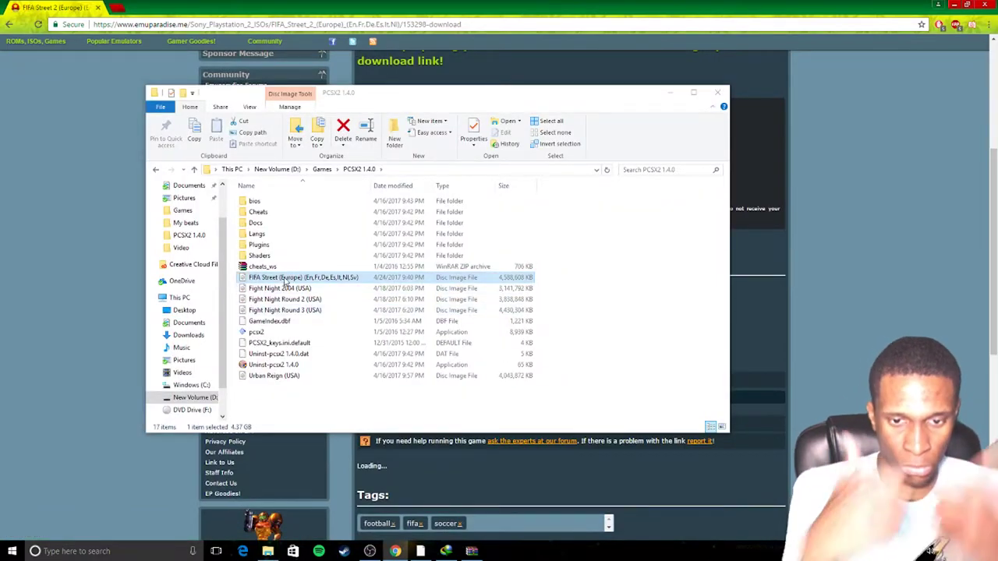
{"action": "right_click", "coordinate": [563, 325]}
{"action": "left_click", "coordinate": [608, 362]}
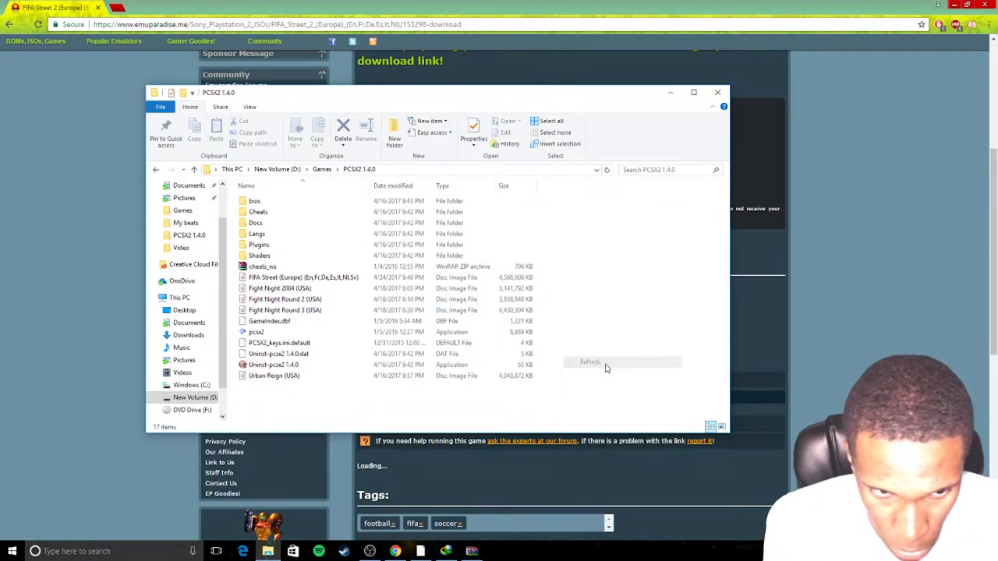
Return to the browser and start the direct download of FIFA Street 2 (Europe), saving the archive in D:\Games.
{"action": "left_click", "coordinate": [811, 278]}
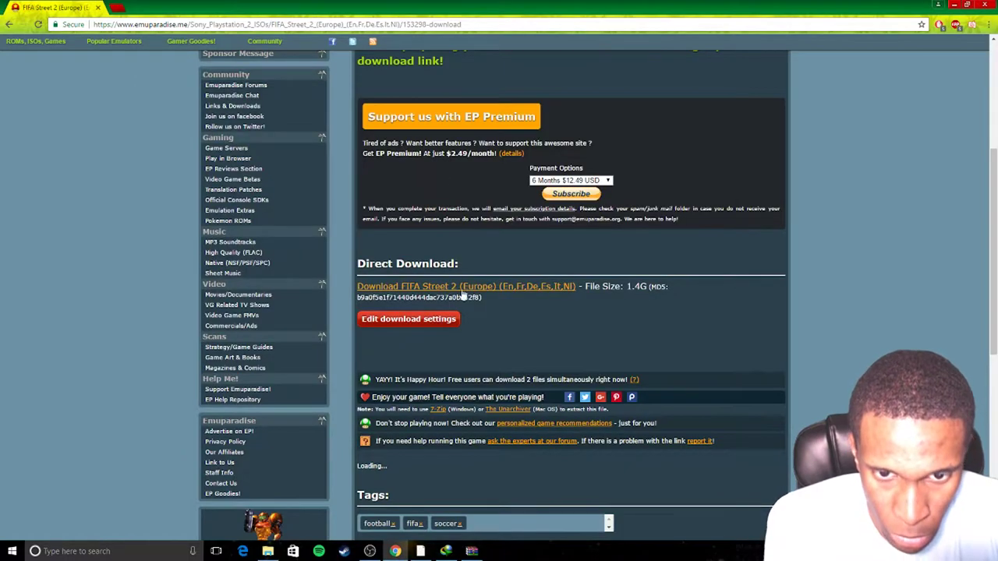
{"action": "left_click", "coordinate": [472, 288]}
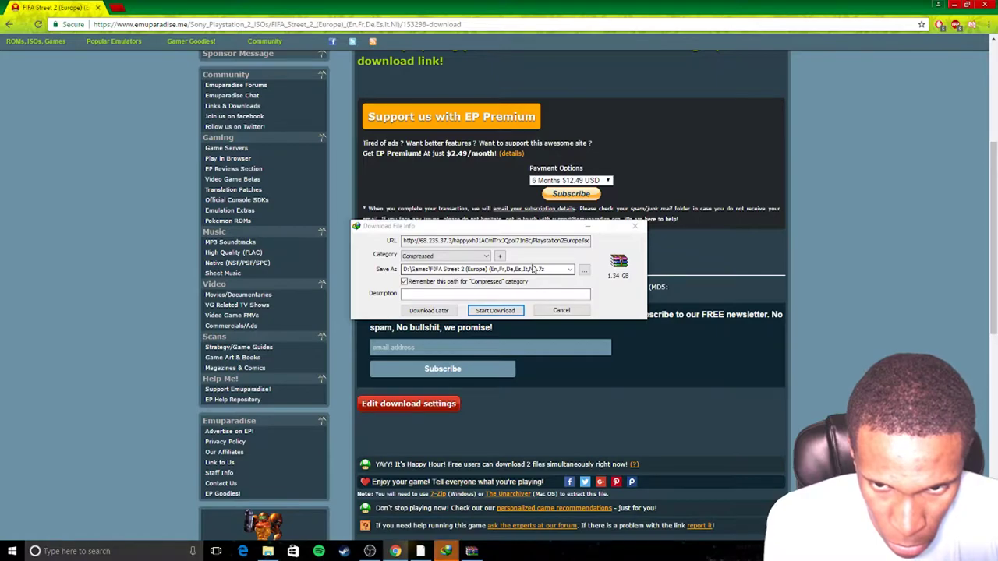
{"action": "left_click", "coordinate": [585, 270]}
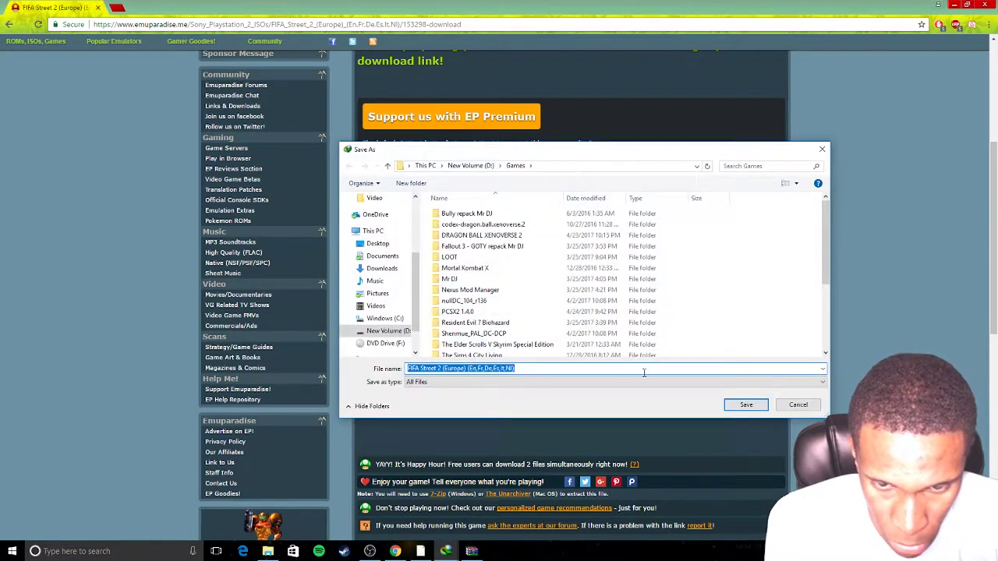
{"action": "scroll", "coordinate": [663, 344], "scroll_direction": "down", "scroll_amount": 3}
{"action": "scroll", "coordinate": [684, 352], "scroll_direction": "up", "scroll_amount": 5}
{"action": "scroll", "coordinate": [687, 351], "scroll_direction": "down", "scroll_amount": 3}
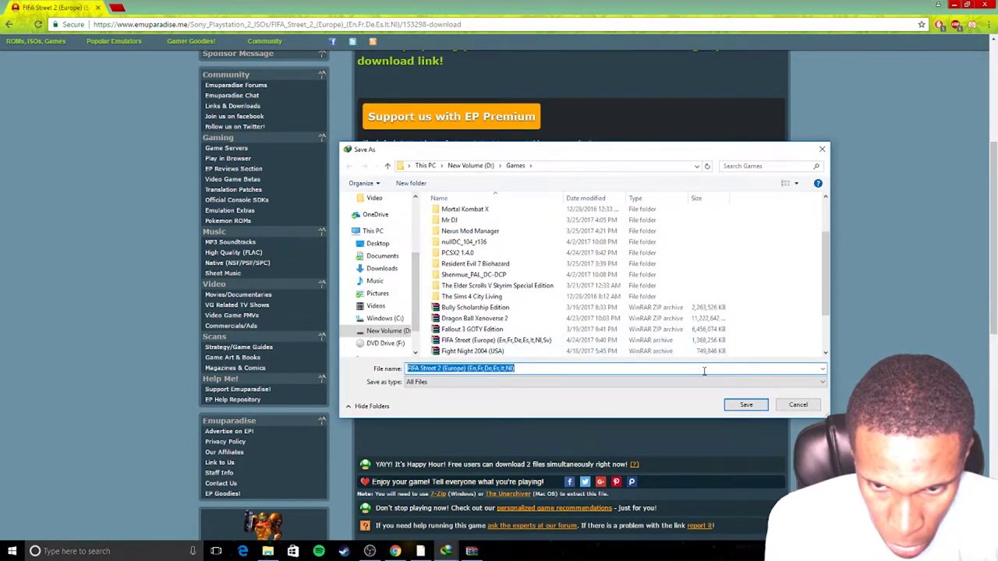
{"action": "left_click", "coordinate": [746, 406]}
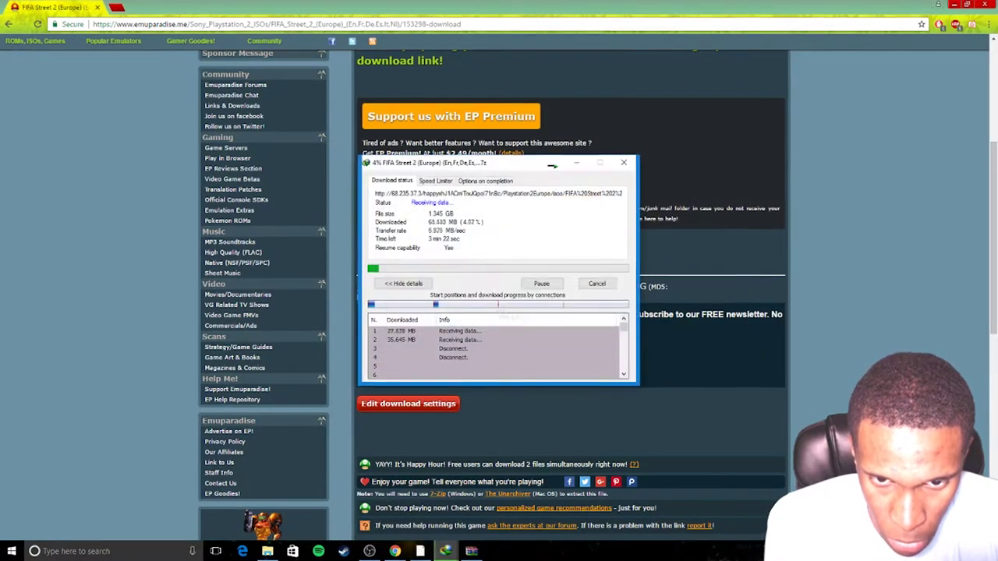
{"action": "left_click", "coordinate": [436, 180]}
{"action": "left_click", "coordinate": [473, 175]}
{"action": "left_click", "coordinate": [378, 174]}
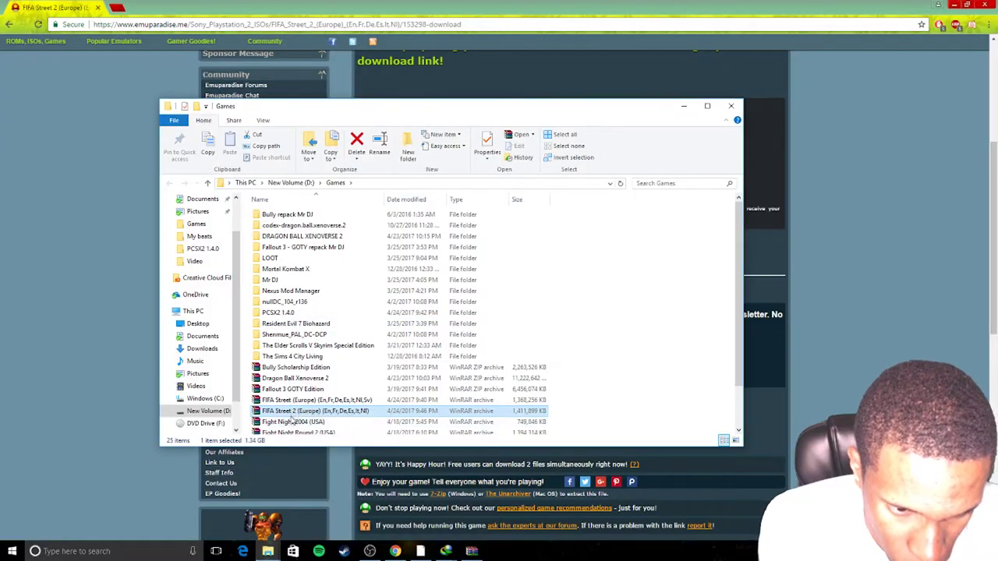
Open the downloaded FIFA Street 2 (Europe) archive, dismiss the WinRAR licence notice, and open the PCSX2 1.4.0 folder in File Explorer.
{"action": "double_click", "coordinate": [293, 415]}
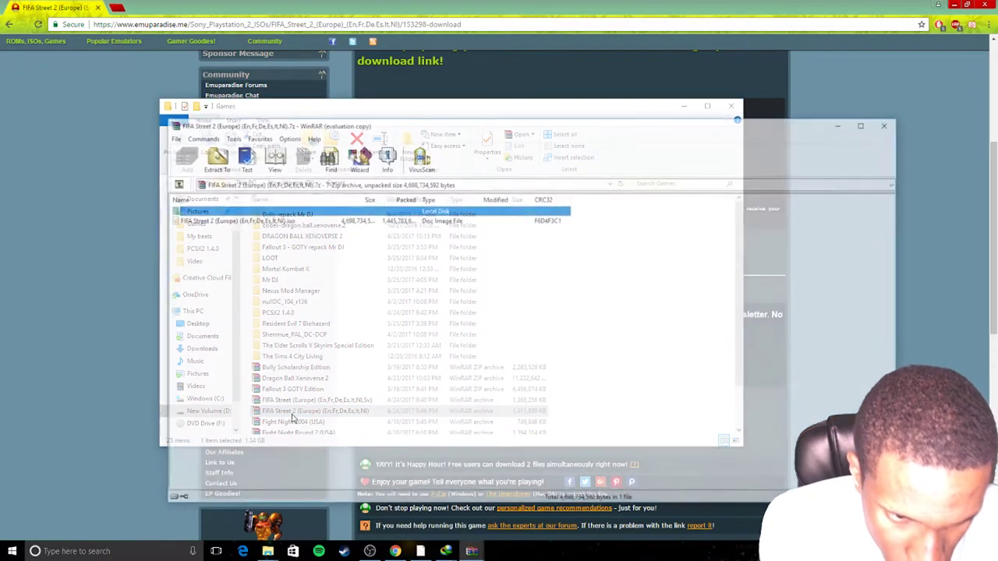
{"action": "left_click_drag", "start_coordinate": [384, 135], "coordinate": [391, 293]}
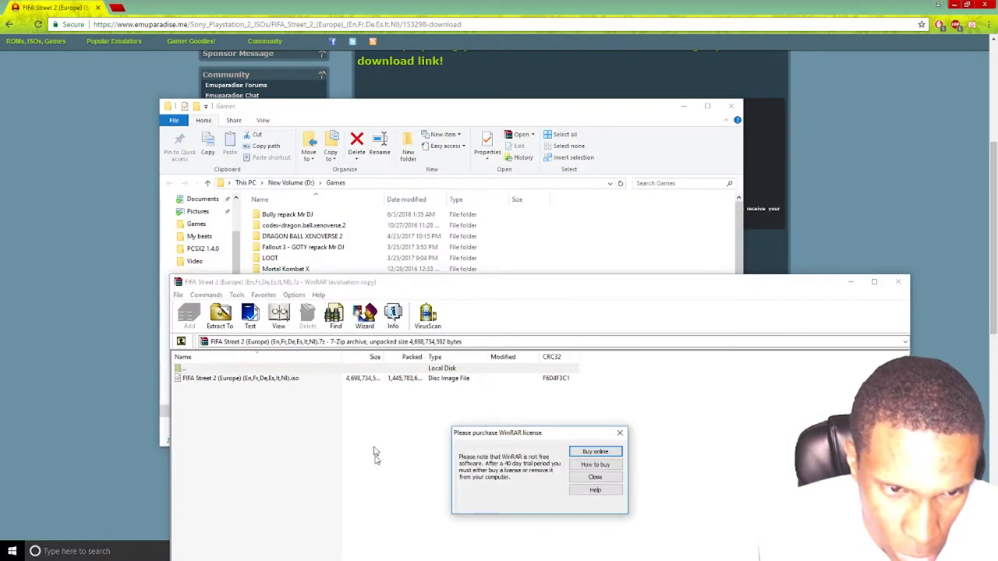
{"action": "left_click", "coordinate": [620, 433]}
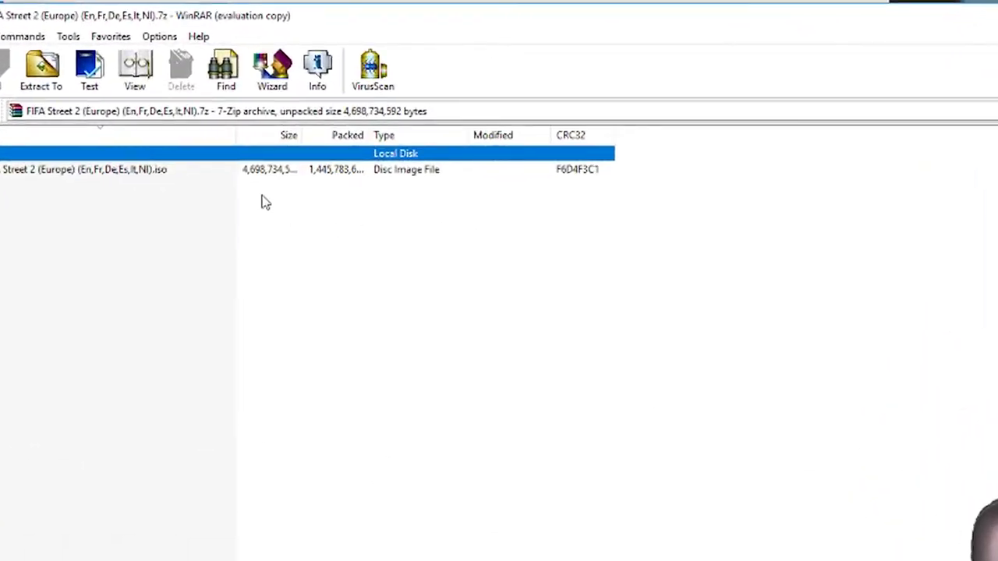
{"action": "left_click_drag", "start_coordinate": [382, 117], "coordinate": [369, 485]}
{"action": "double_click", "coordinate": [273, 317]}
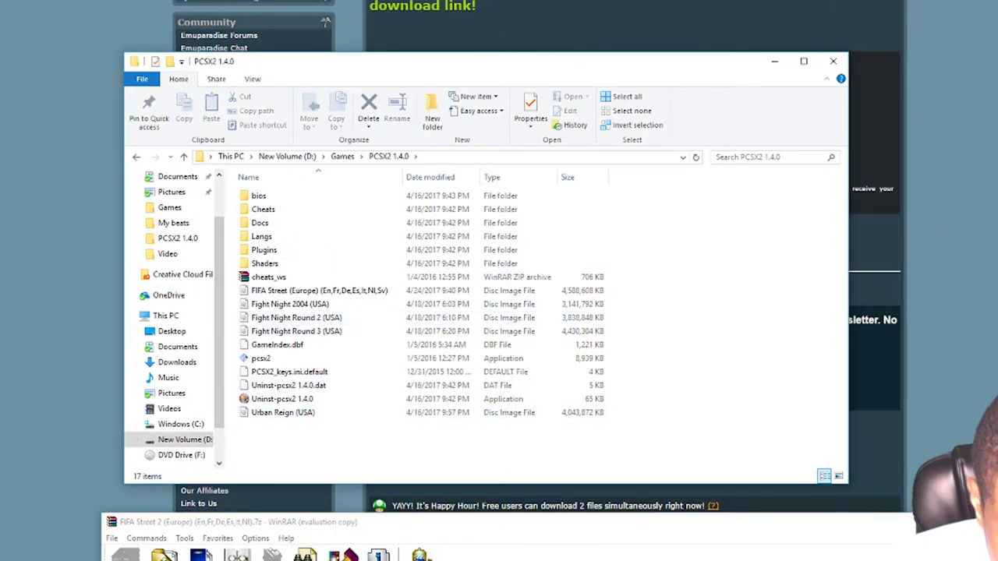
Extract the FIFA Street 2 (Europe) ISO from the archive into the PCSX2 1.4.0 folder.
{"action": "left_click_drag", "start_coordinate": [502, 533], "coordinate": [895, 114]}
{"action": "left_click", "coordinate": [618, 224]}
{"action": "left_click_drag", "start_coordinate": [618, 224], "coordinate": [183, 438]}
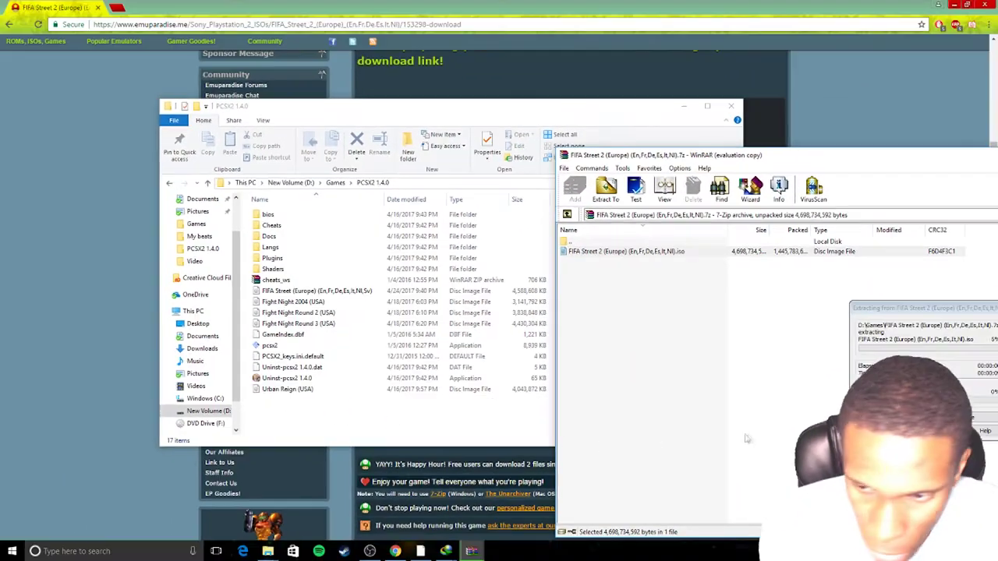
{"action": "left_click_drag", "start_coordinate": [874, 309], "coordinate": [652, 248]}
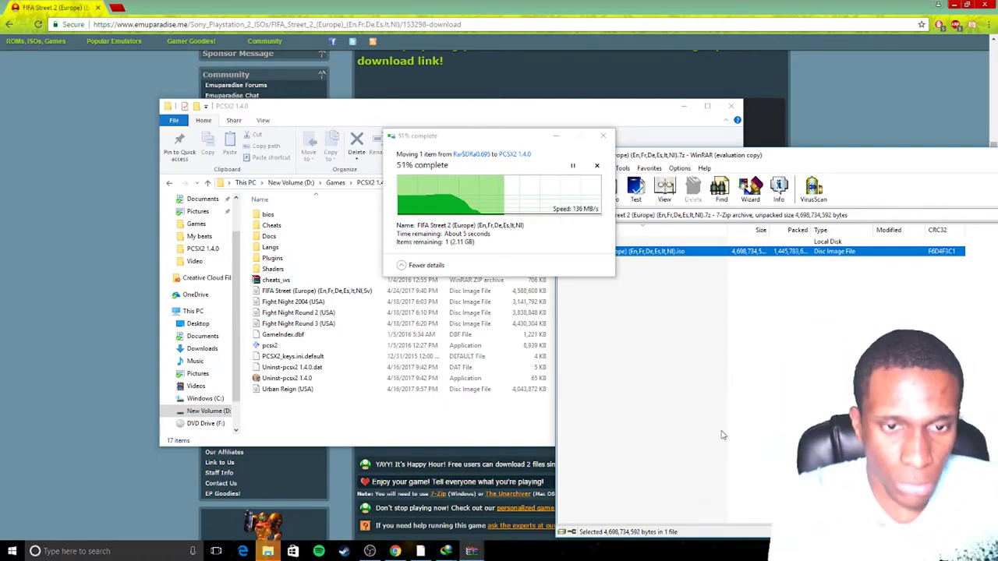
Minimize the browser and refresh the PCSX2 1.4.0 folder to check for the extracted FIFA Street 2 ISO.
{"action": "left_click", "coordinate": [874, 118]}
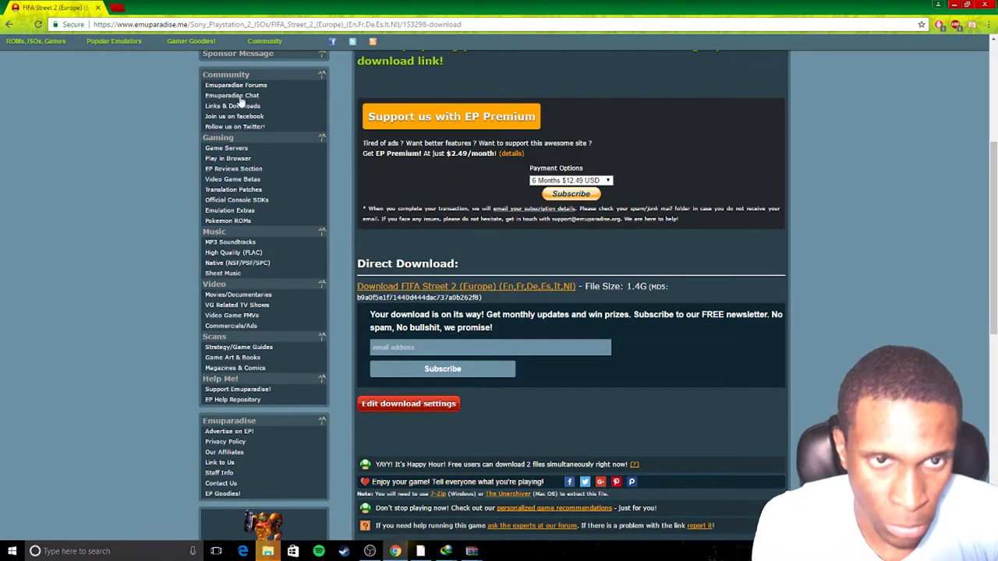
{"action": "scroll", "coordinate": [203, 134], "scroll_direction": "up", "scroll_amount": 3}
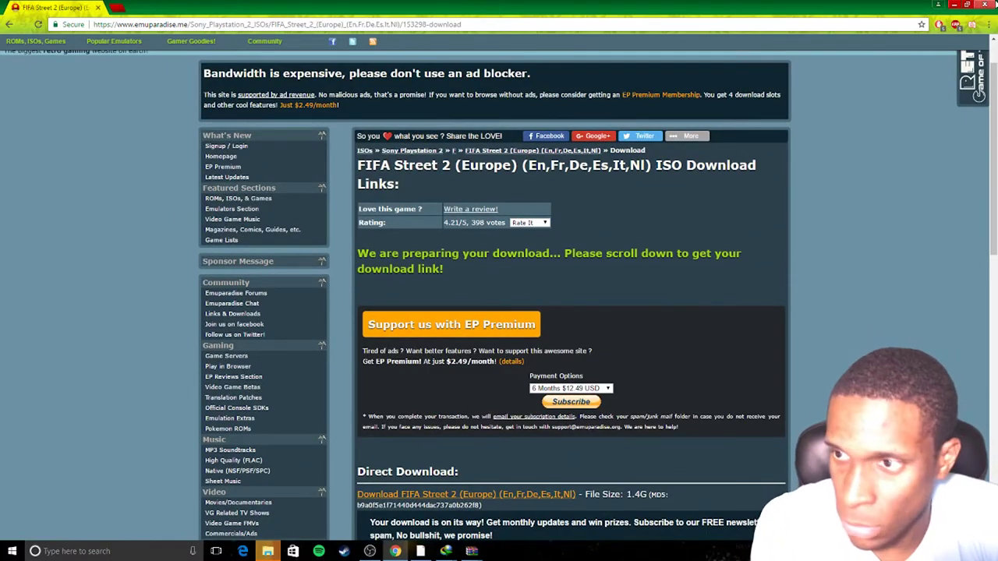
{"action": "left_click", "coordinate": [955, 4]}
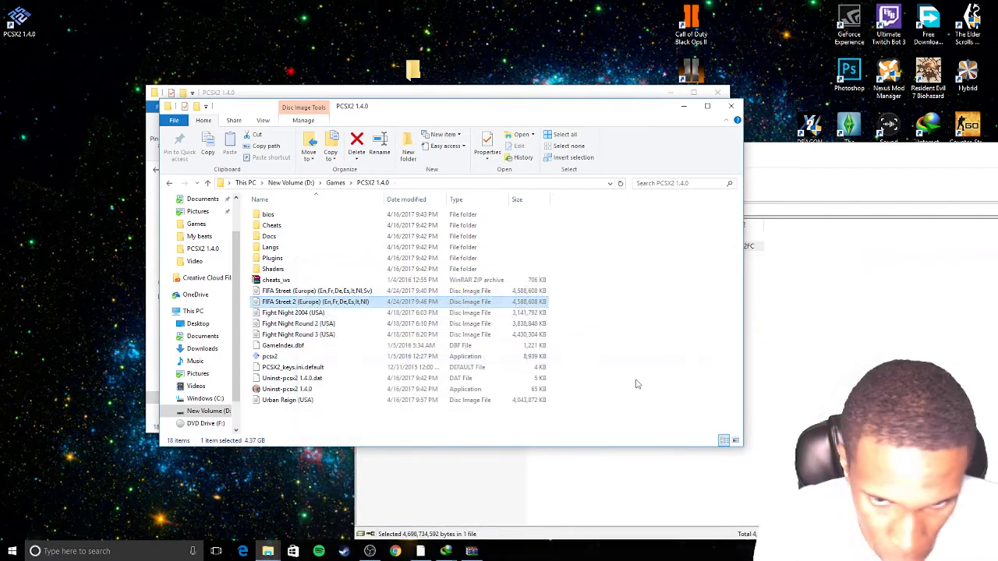
{"action": "right_click", "coordinate": [637, 382]}
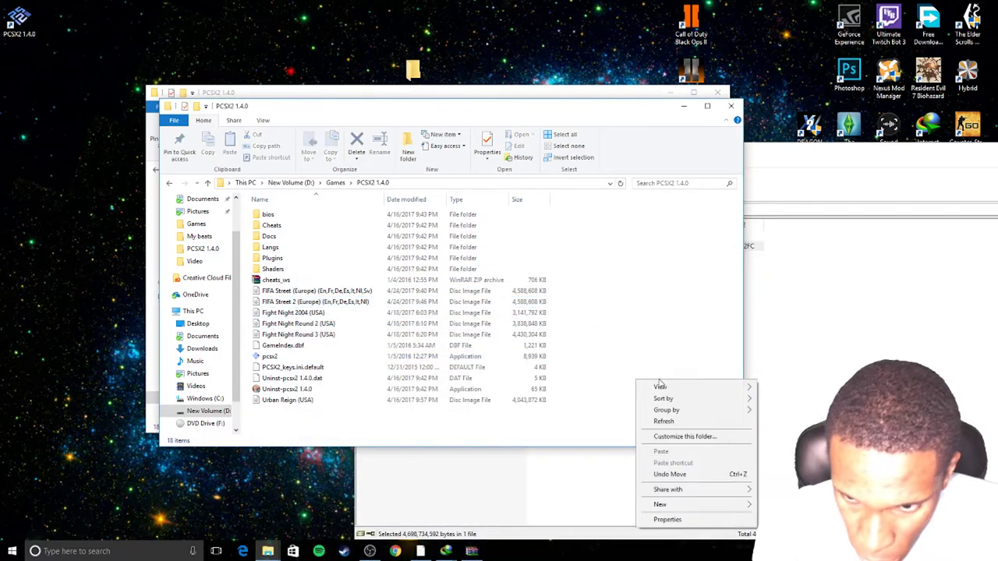
{"action": "left_click", "coordinate": [664, 422]}
Close the FIFA Street archive and both PCSX2 1.4.0 folder windows, declining Internet Download Manager's offers of Chrome integration help.
{"action": "left_click", "coordinate": [808, 234]}
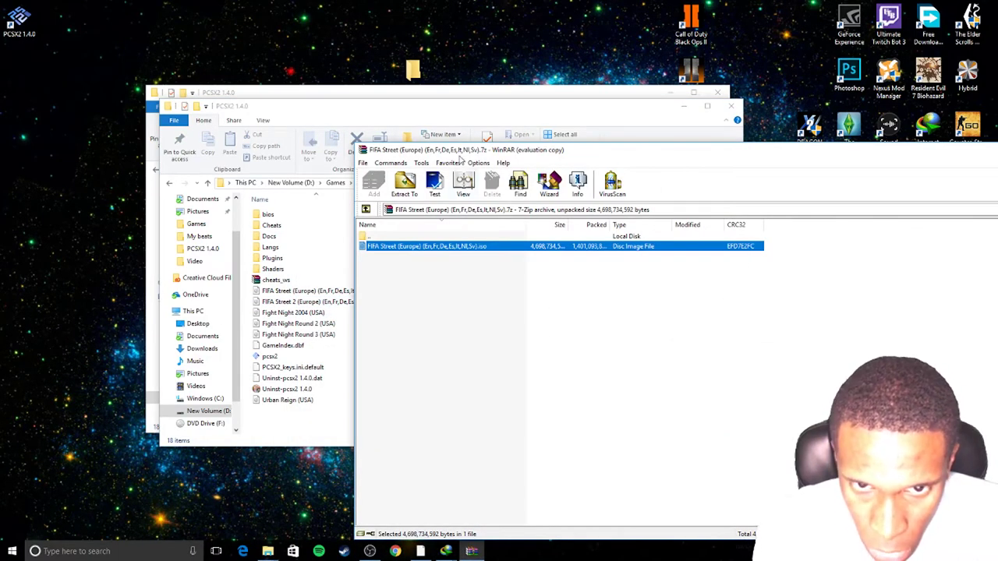
{"action": "left_click_drag", "start_coordinate": [460, 154], "coordinate": [322, 231]}
{"action": "left_click", "coordinate": [946, 226]}
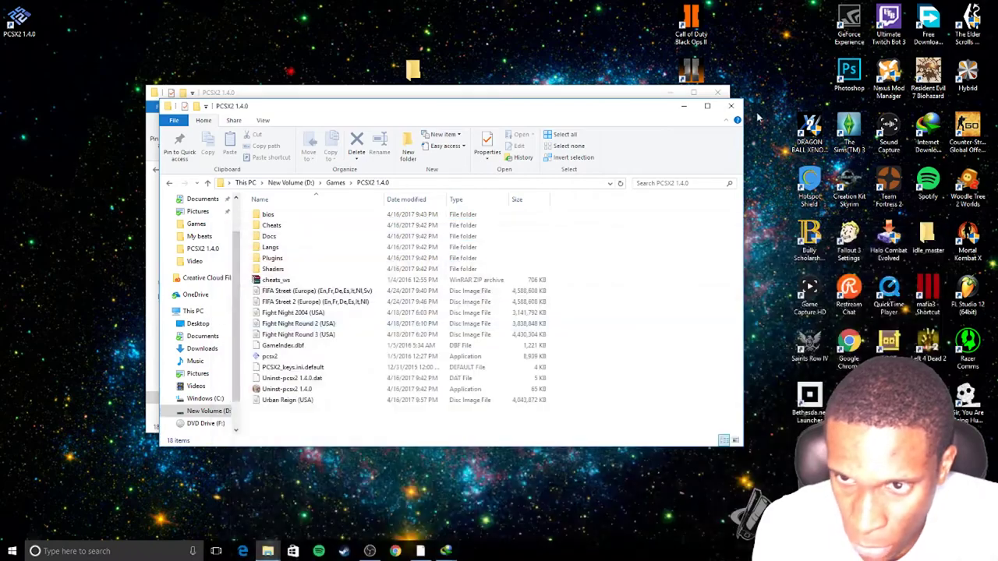
{"action": "left_click", "coordinate": [730, 106]}
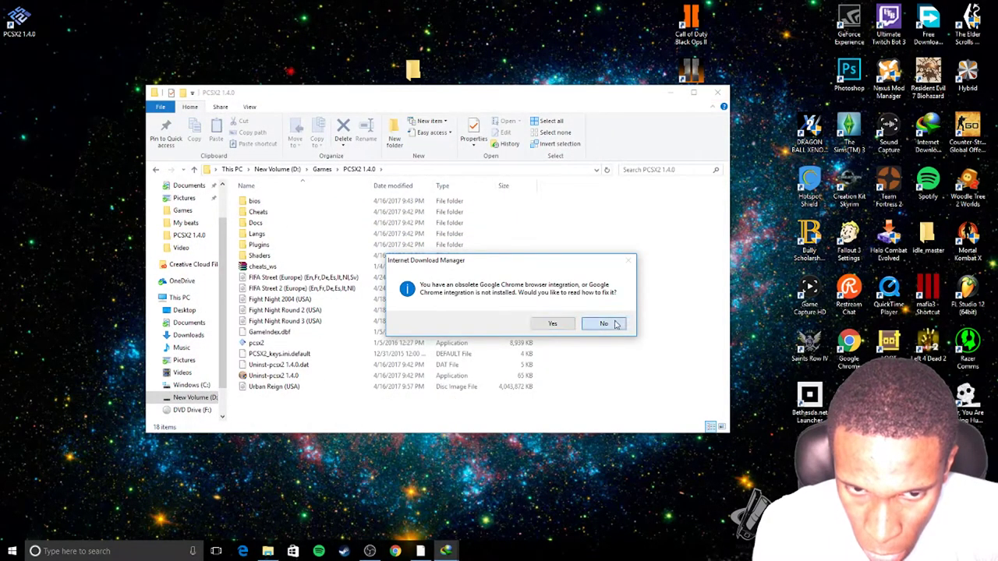
{"action": "left_click", "coordinate": [615, 324]}
{"action": "left_click", "coordinate": [718, 93]}
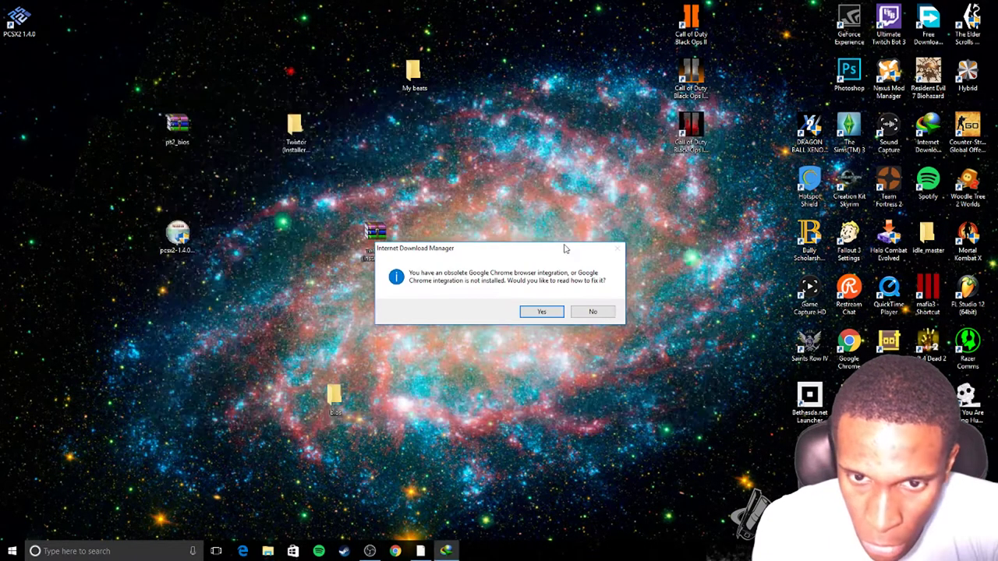
{"action": "left_click", "coordinate": [592, 313]}
Refresh the desktop and launch the PCSX2 1.4.0 emulator.
{"action": "right_click", "coordinate": [510, 287]}
{"action": "left_click", "coordinate": [537, 317]}
{"action": "double_click", "coordinate": [8, 36]}
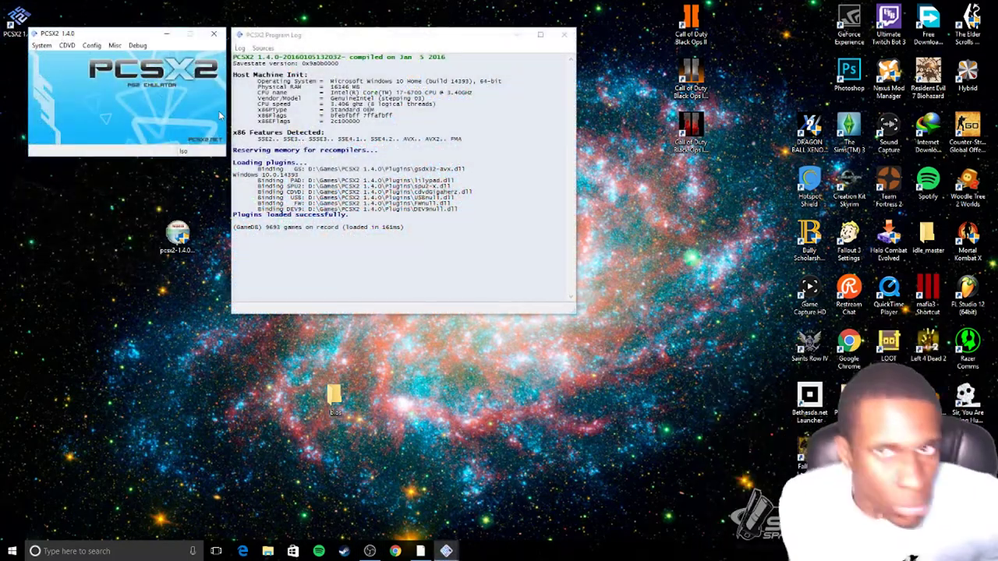